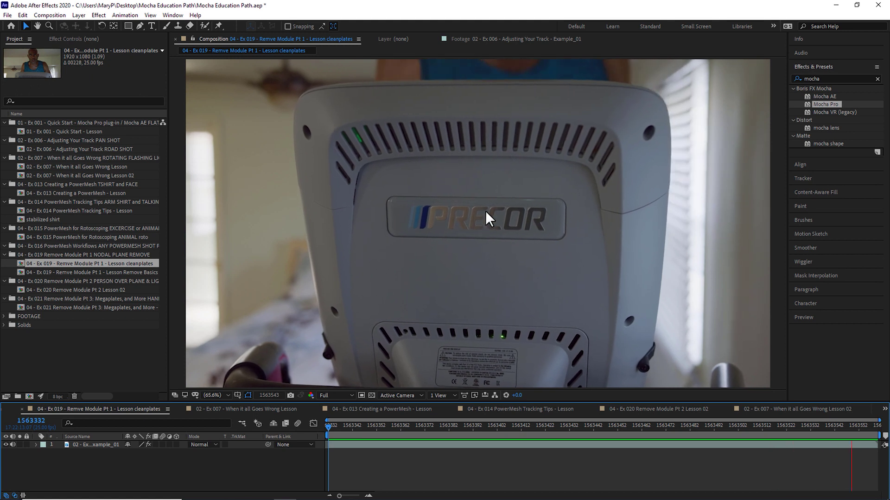
Step: Stop the playback preview of the treadmill footage
key(space)
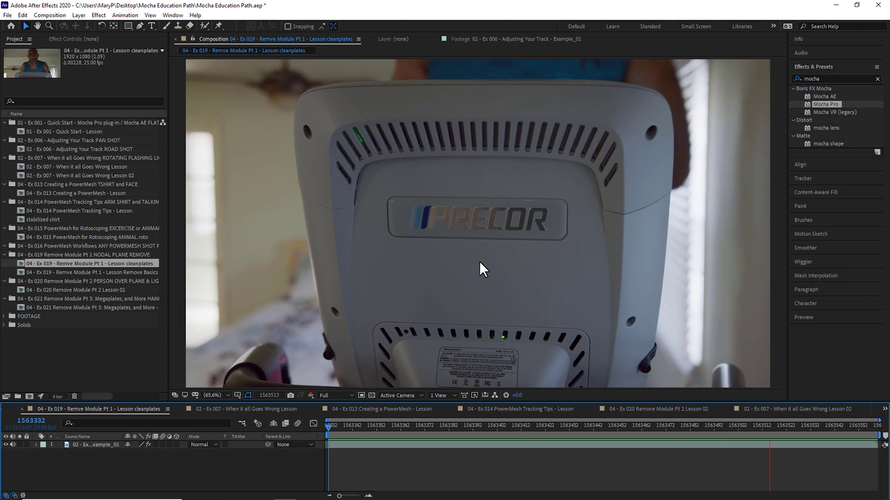
Step: Select the footage layer and launch Mocha Pro from its effect in Effect Controls
click(93, 446)
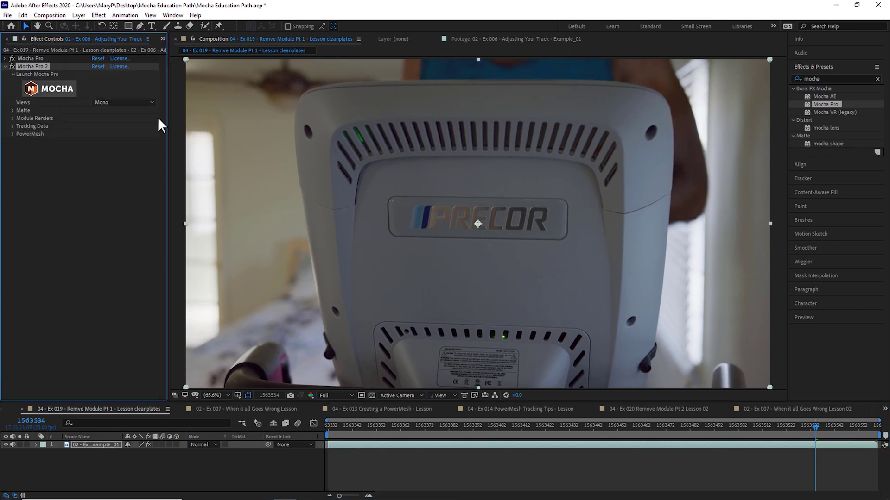
click(52, 89)
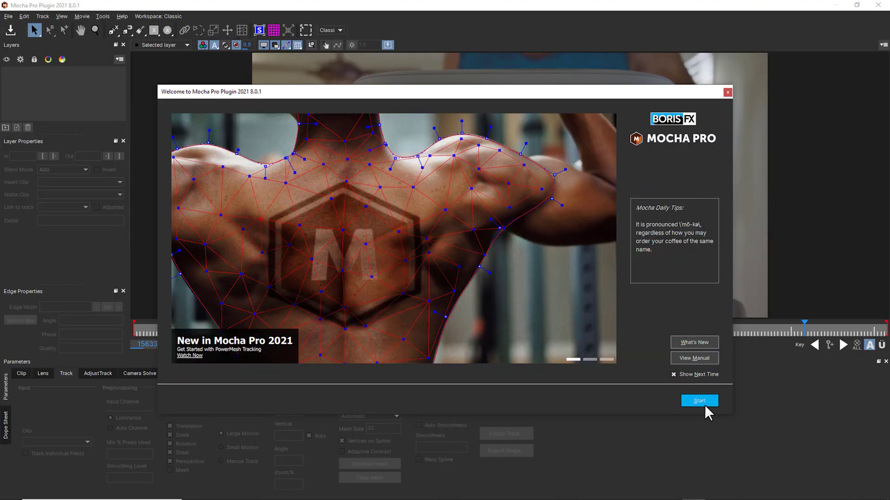
Step: Dismiss the welcome dialog and draw a rectangle spline around the console's upper panel
click(704, 404)
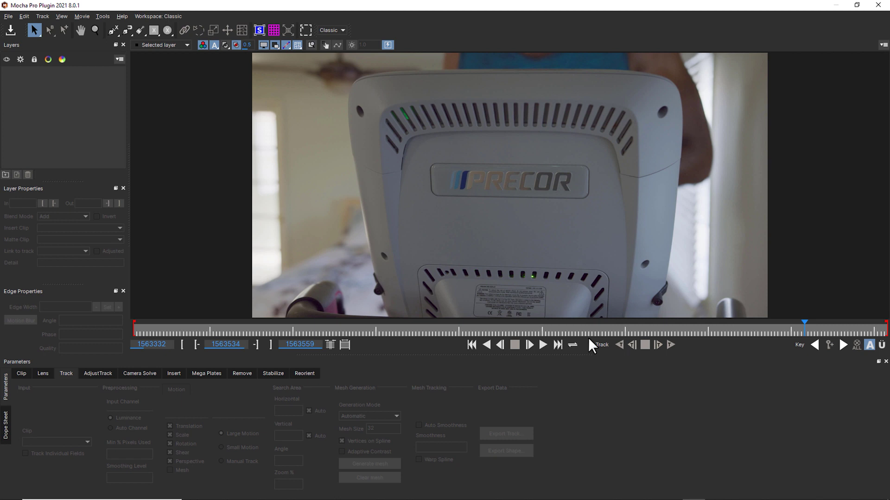
click(153, 30)
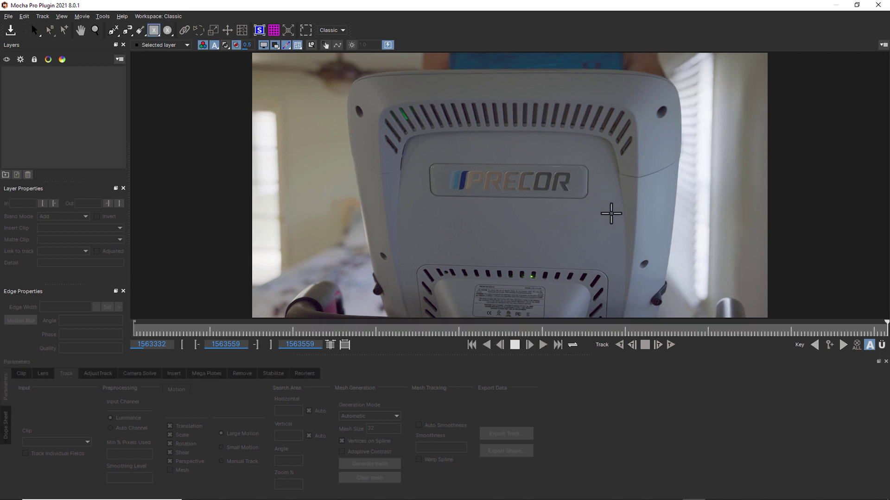
drag(609, 214, 415, 100)
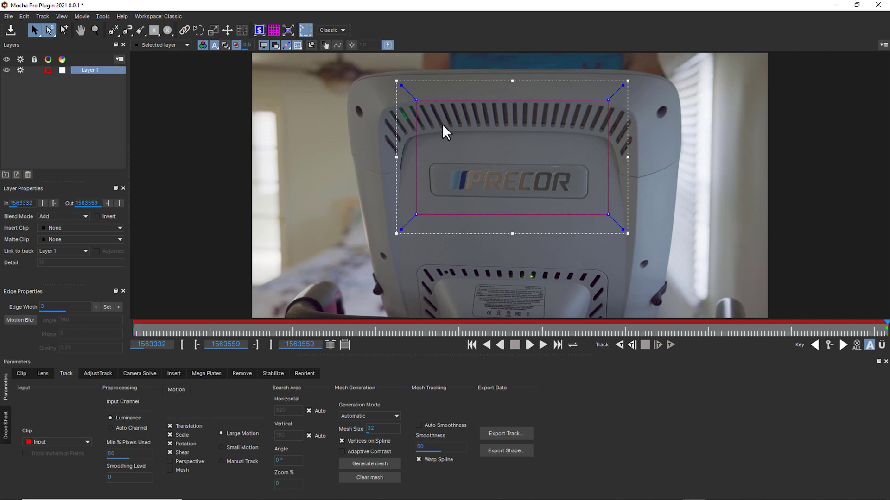
Step: Enable Perspective motion and pull the shape's top corners outward to widen it
click(190, 460)
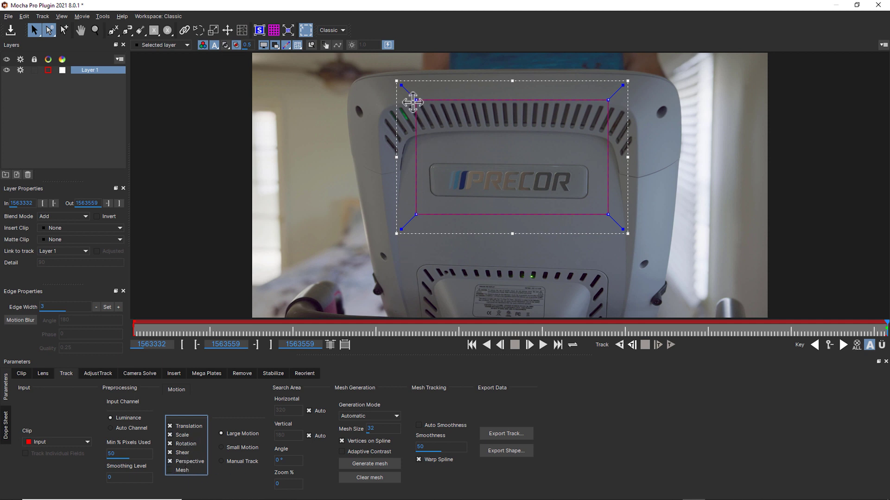
drag(415, 99, 346, 100)
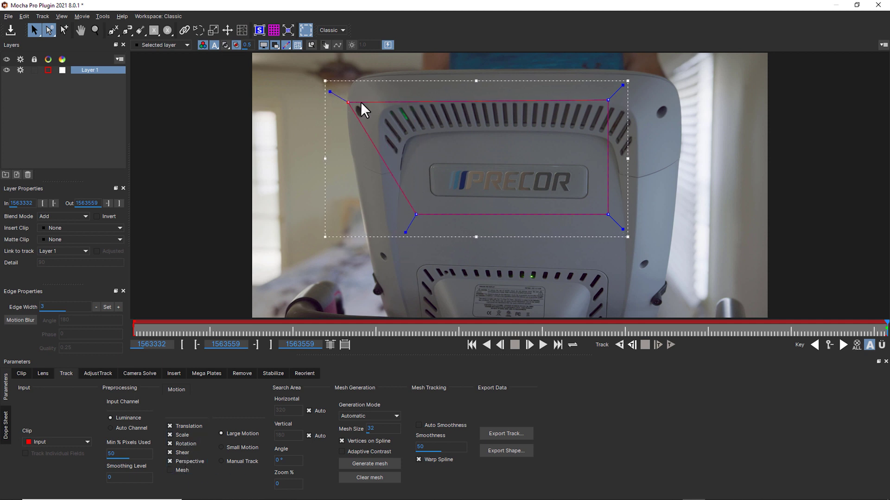
drag(655, 97, 673, 101)
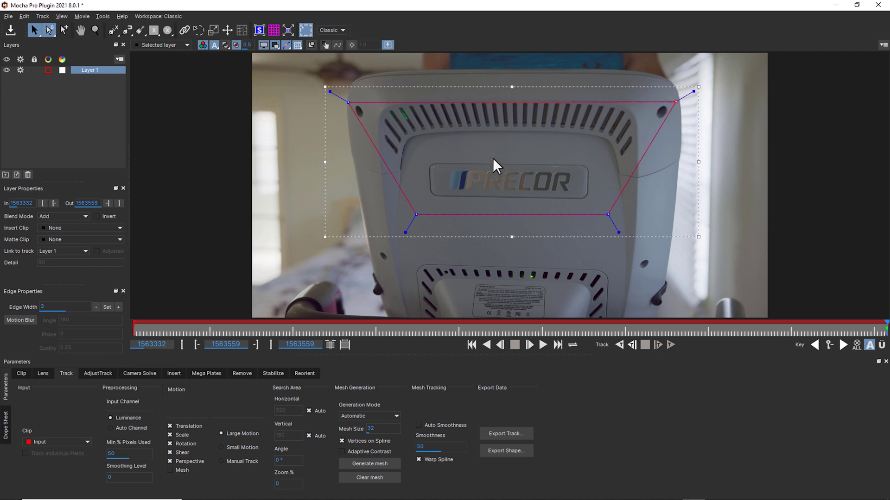
Step: Track the console shape backward through the clip to the first frame
click(616, 344)
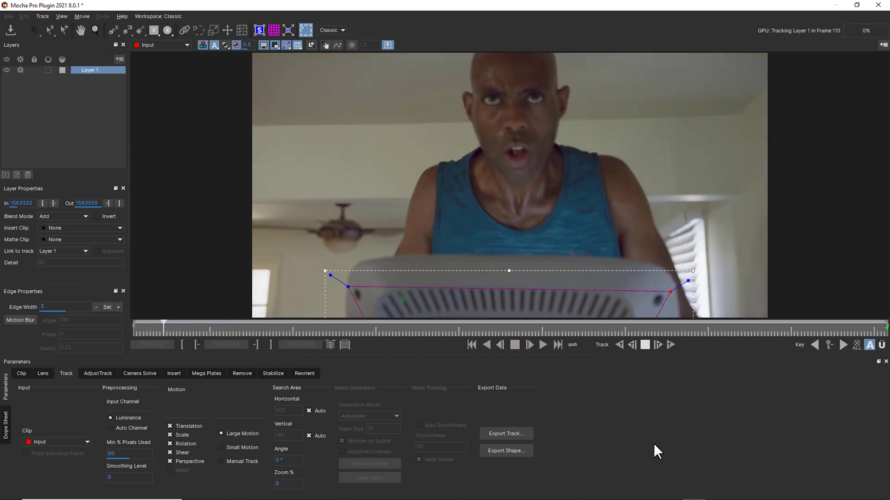
Step: Shrink and adjust the planar surface corners so it frames the PRECOR logo, then scrub to check it
drag(135, 329, 646, 328)
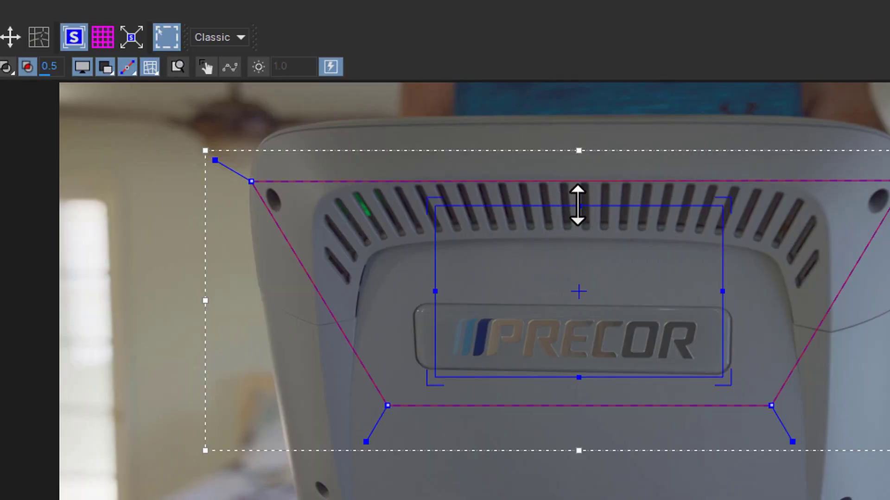
drag(577, 205, 577, 238)
drag(580, 284, 573, 342)
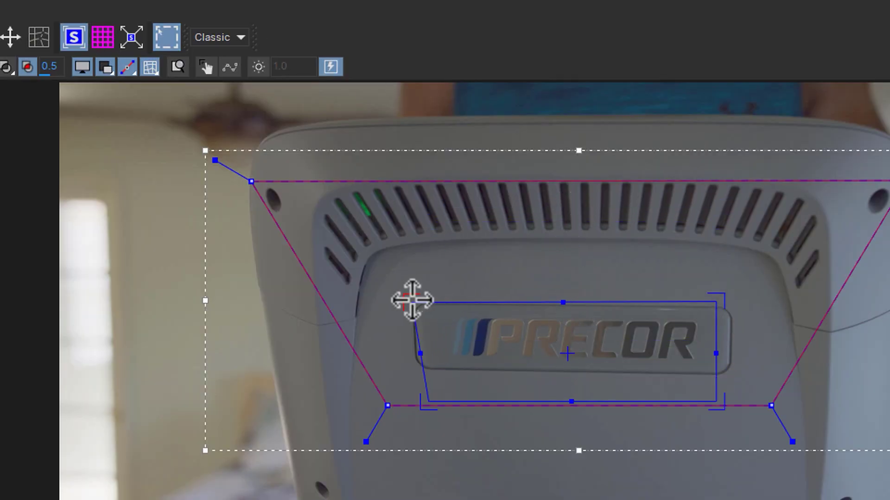
drag(710, 298, 730, 303)
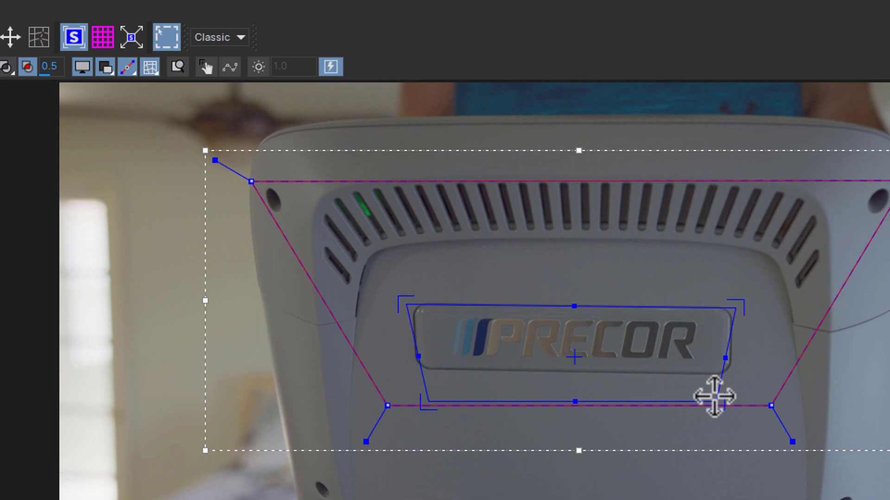
drag(711, 398, 729, 369)
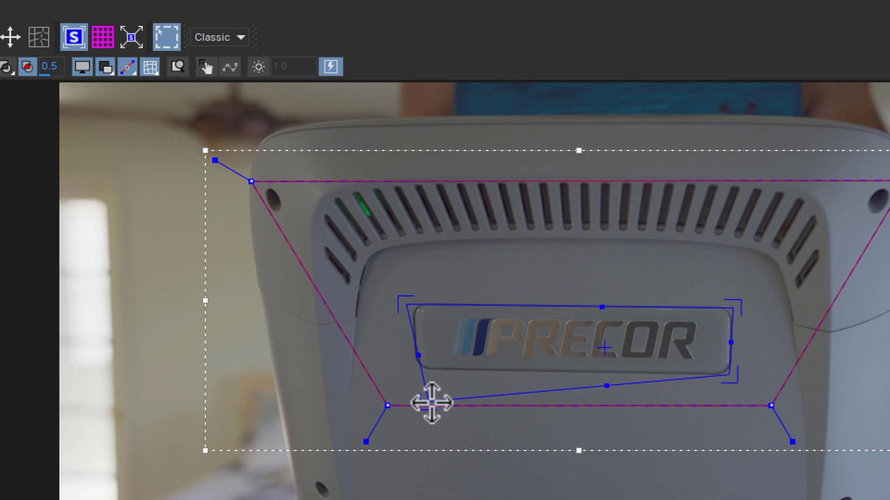
drag(429, 401, 414, 369)
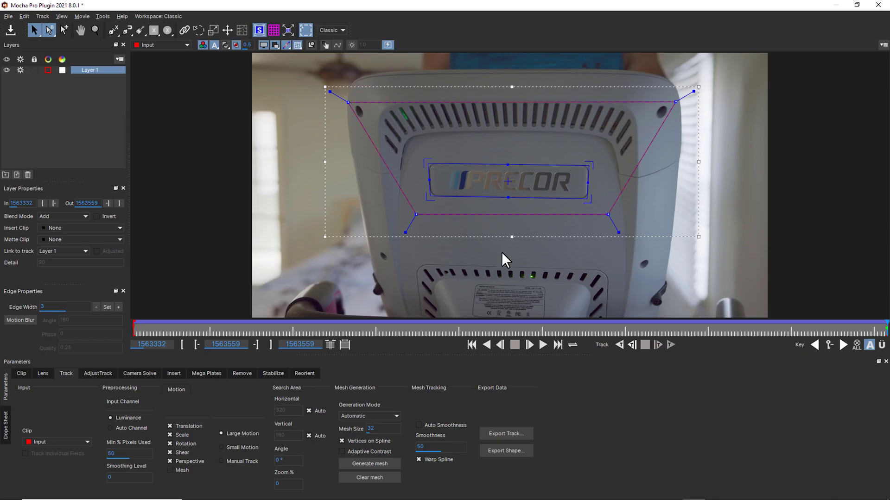
mouse_move(885, 333)
mouse_down()
mouse_move(55, 297)
mouse_move(834, 266)
mouse_up()
Step: Rename the tracked layer to BG
double_click(90, 69)
text(BG)
key(Return)
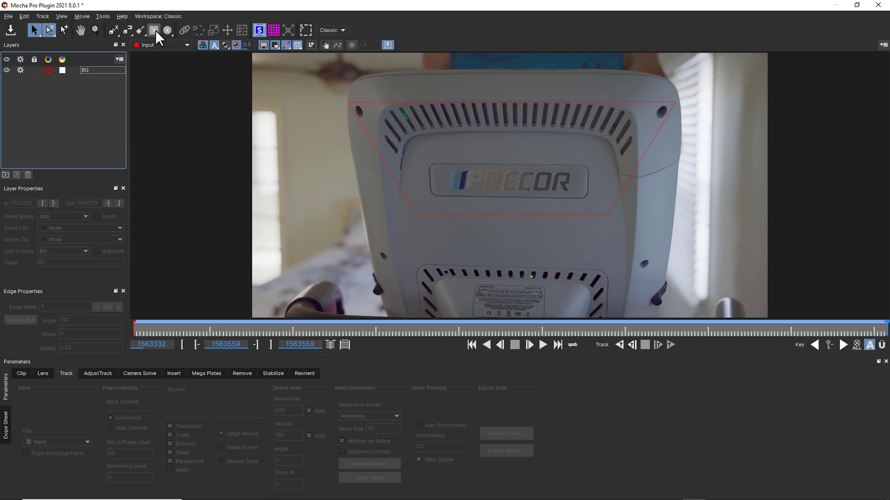
Step: Draw a second rectangle shape around the PRECOR logo and shrink it to hug the logo
click(155, 30)
drag(422, 157, 489, 184)
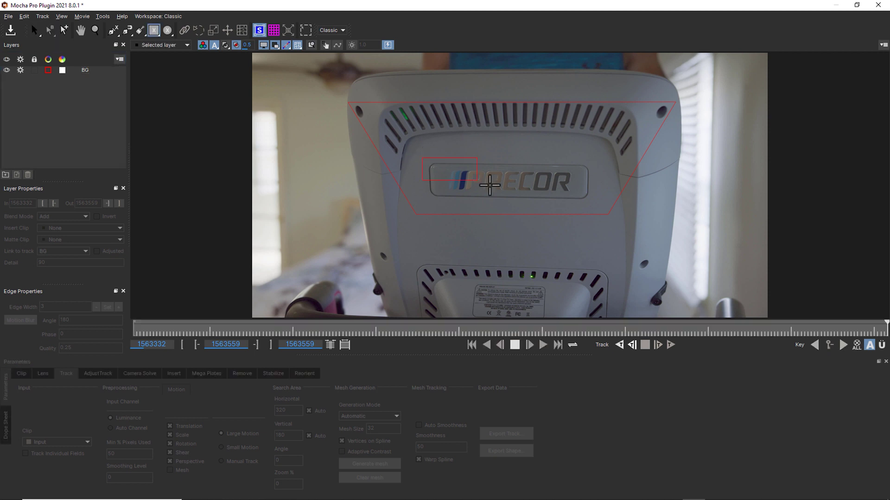
drag(595, 205, 591, 205)
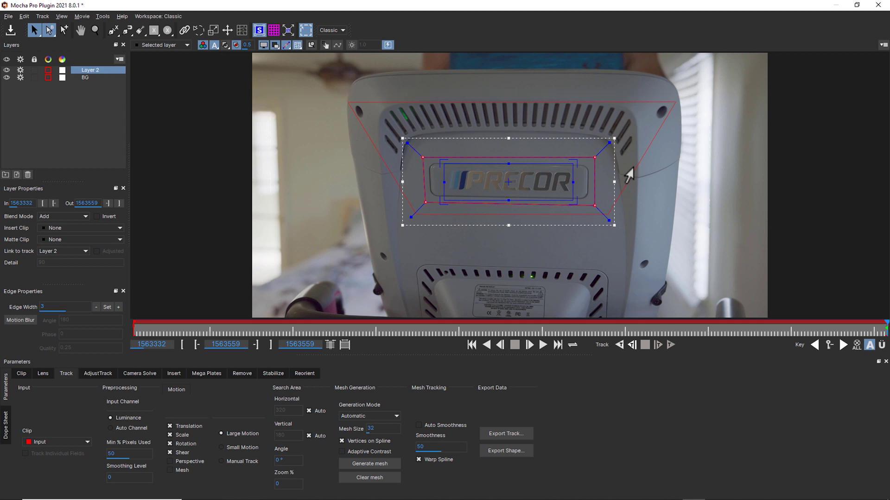
drag(607, 142, 603, 144)
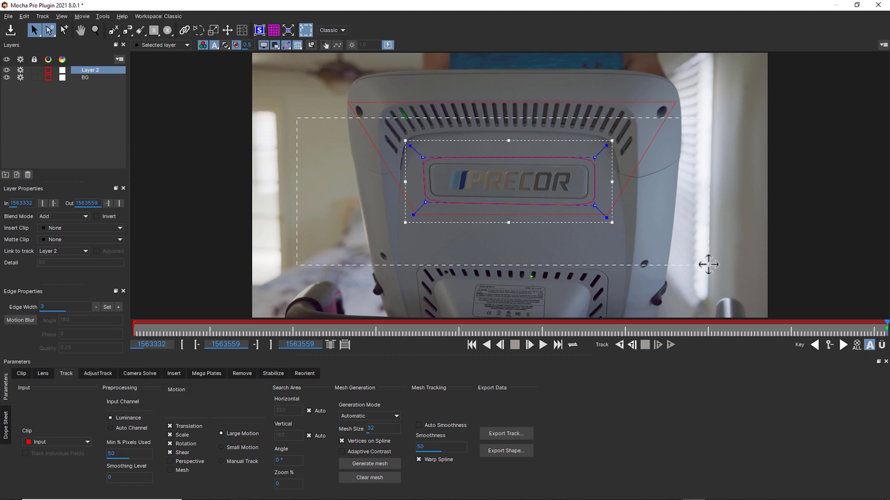
Step: Widen the new shape's edge feather by two increments
click(119, 307)
click(120, 307)
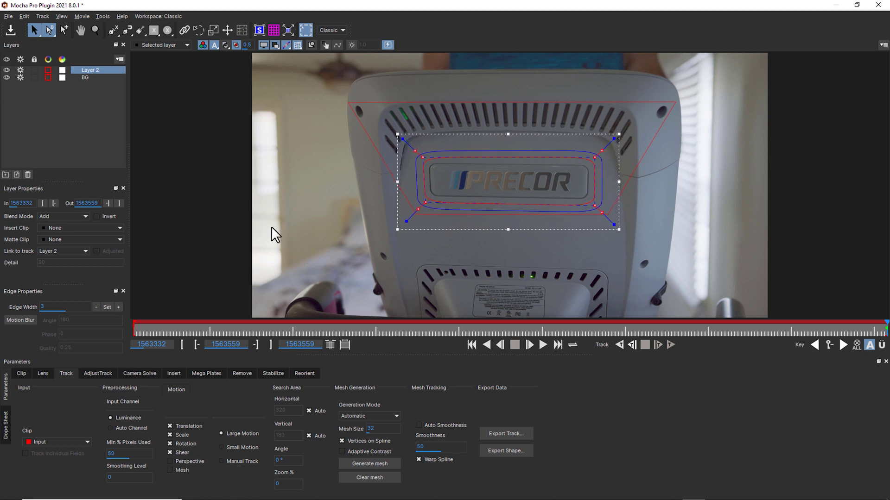
double_click(91, 70)
text(remove)
click(64, 251)
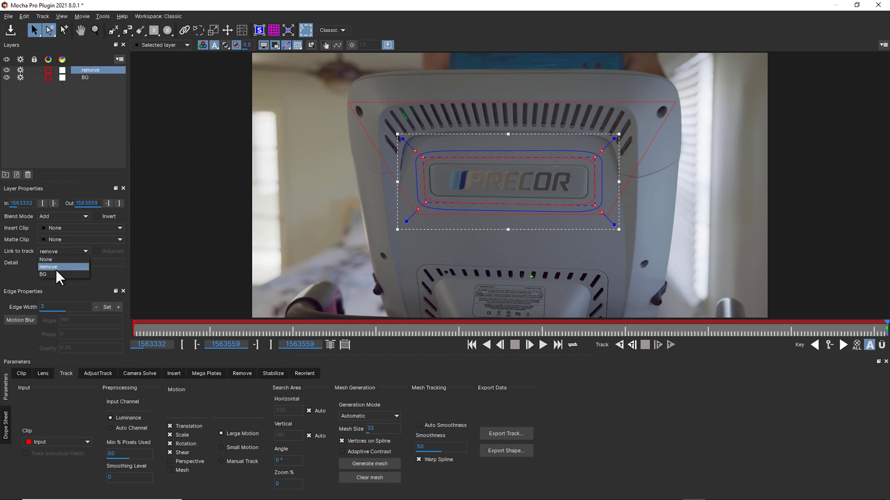
click(56, 270)
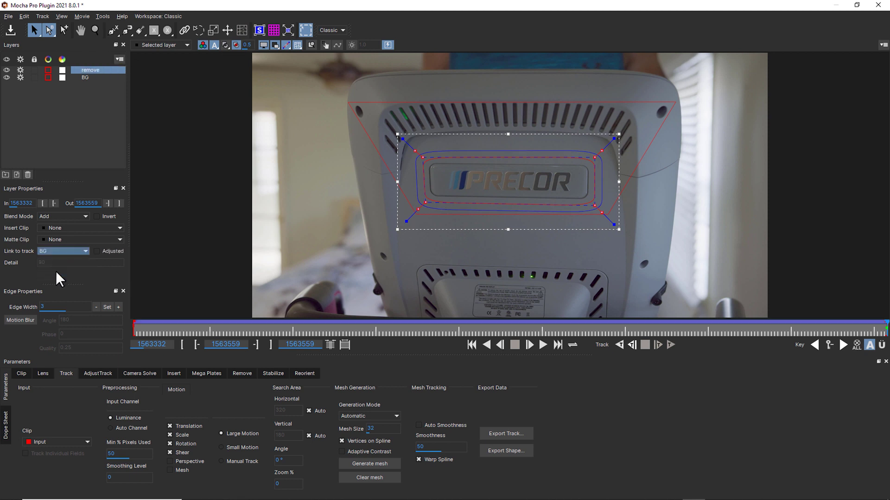
click(93, 73)
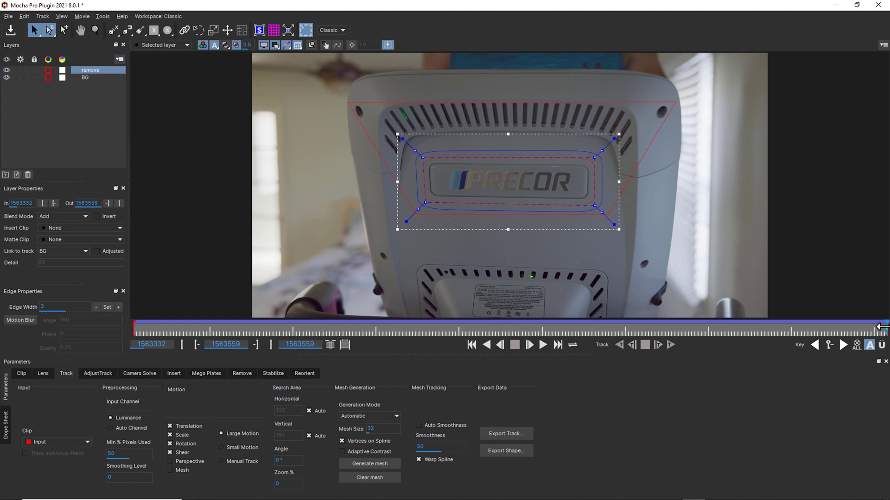
mouse_move(880, 326)
mouse_down()
mouse_move(230, 303)
mouse_move(770, 304)
mouse_up()
Step: Render the logo removal in the Remove module
click(243, 374)
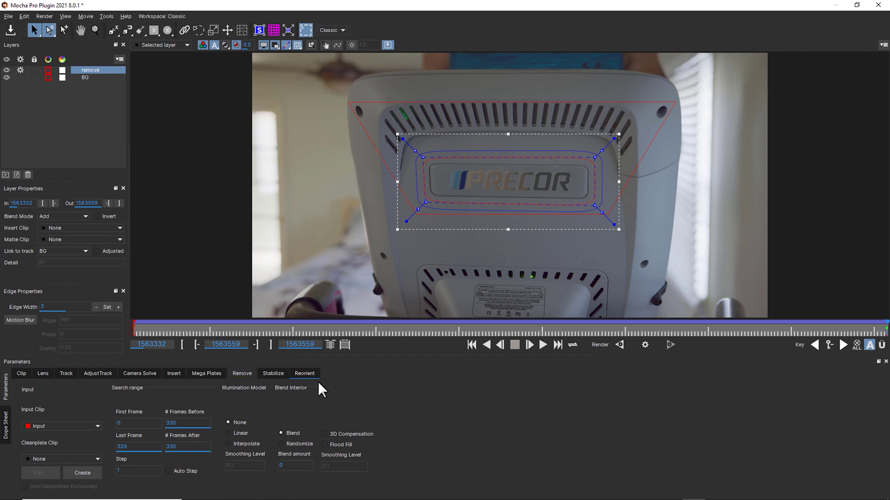
click(646, 344)
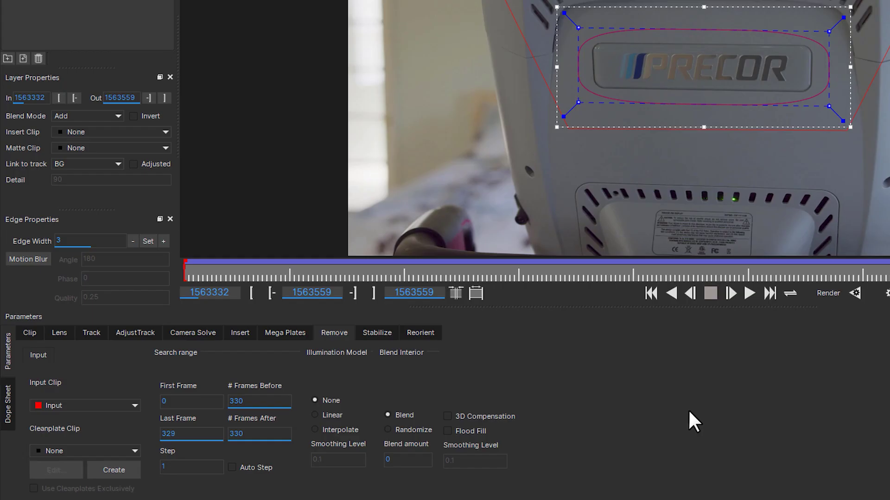
Step: Create and save a clean plate from the current frame
click(118, 470)
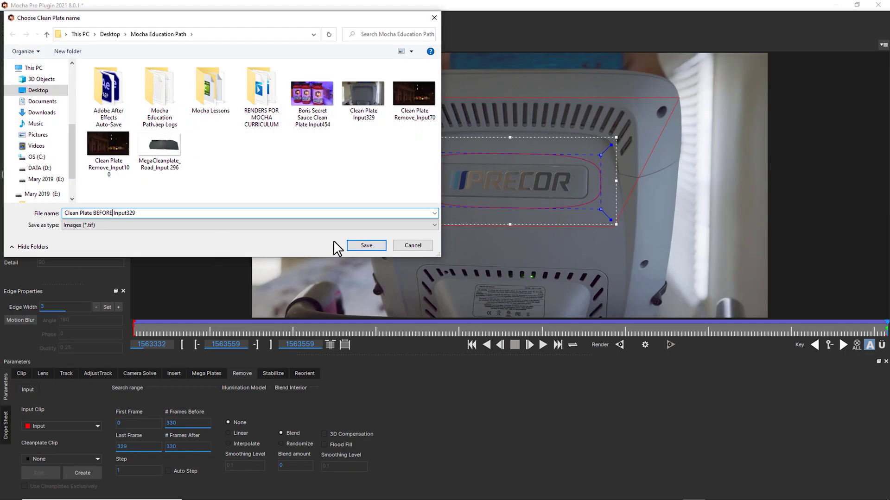
click(358, 244)
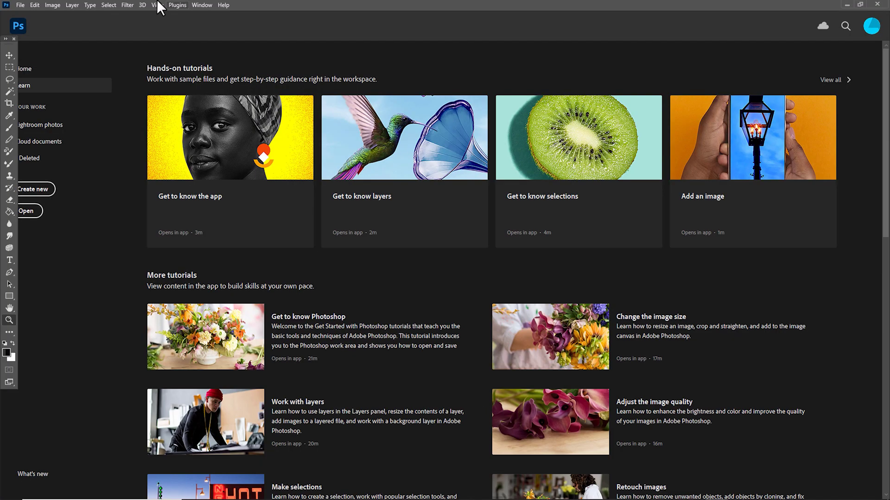
Step: Open the Clean Plate BEFORE Input329 image in Photoshop
click(17, 5)
click(32, 26)
click(365, 82)
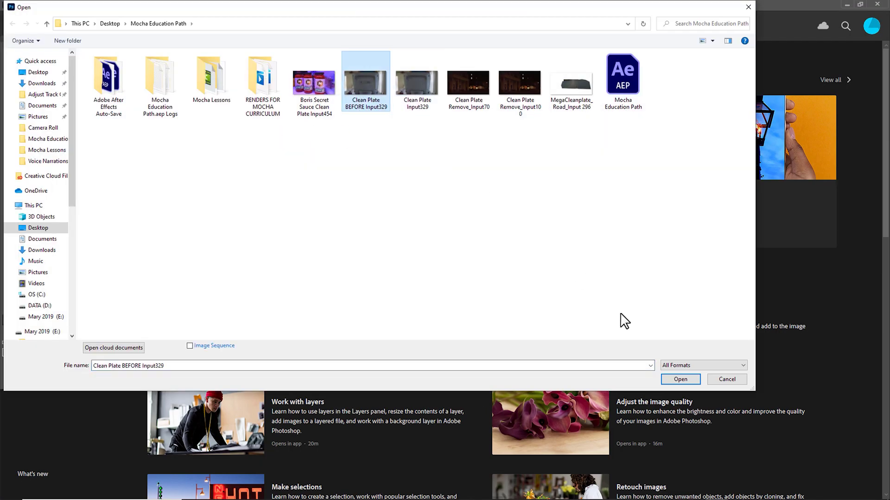
click(673, 375)
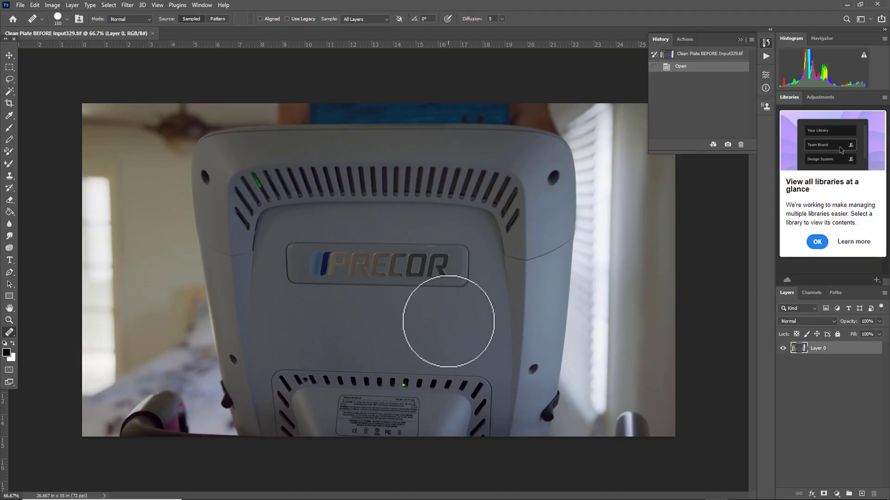
Step: Heal the PRECOR logo off the console and blend away leftover traces
drag(455, 282, 376, 258)
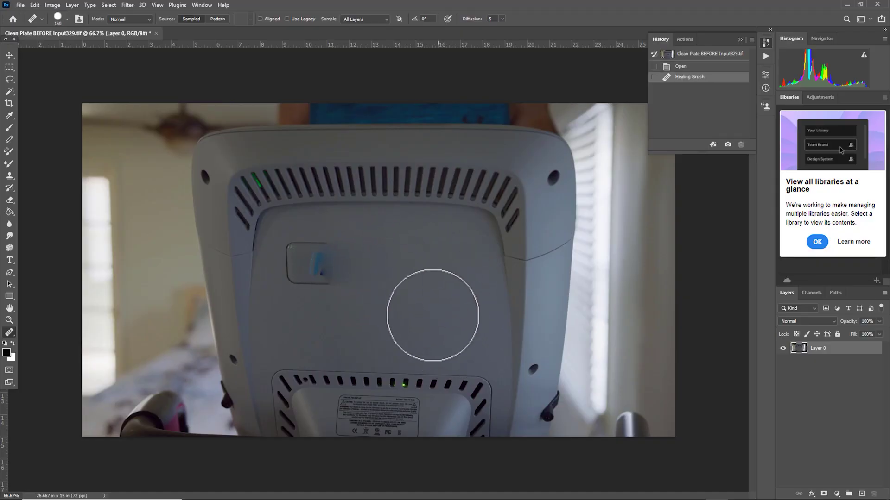
mouse_move(306, 268)
mouse_down()
mouse_move(350, 279)
mouse_move(480, 273)
mouse_up()
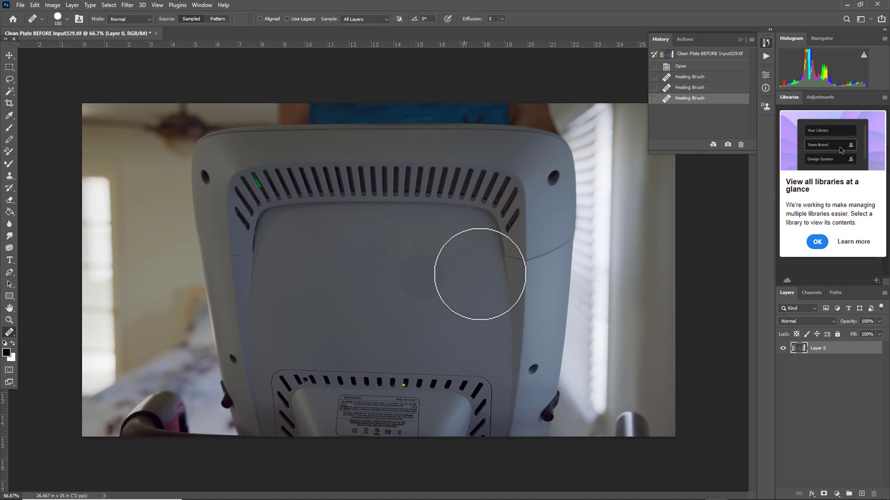
mouse_move(338, 265)
mouse_down()
mouse_move(473, 259)
mouse_move(362, 274)
mouse_up()
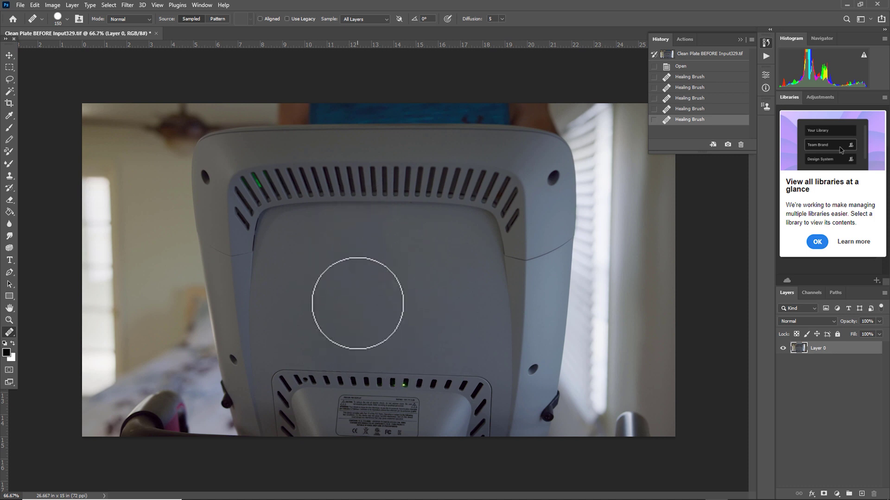
click(455, 282)
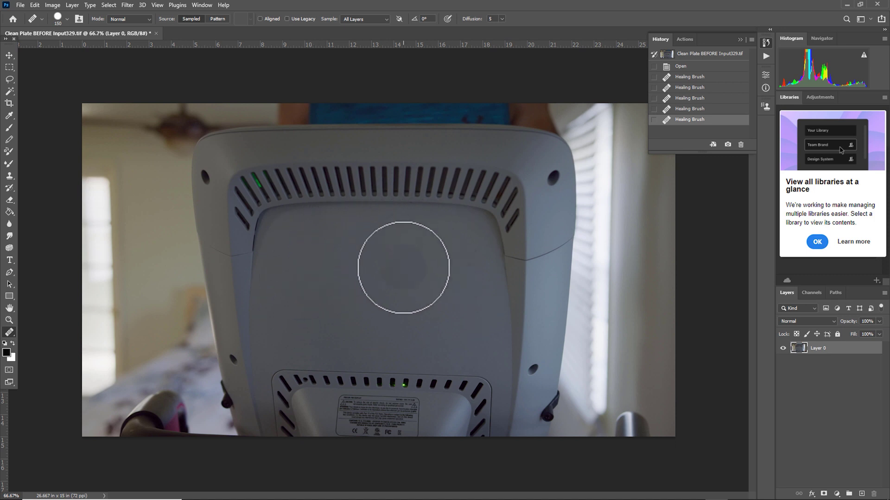
Step: Save the healed clean plate file
click(21, 5)
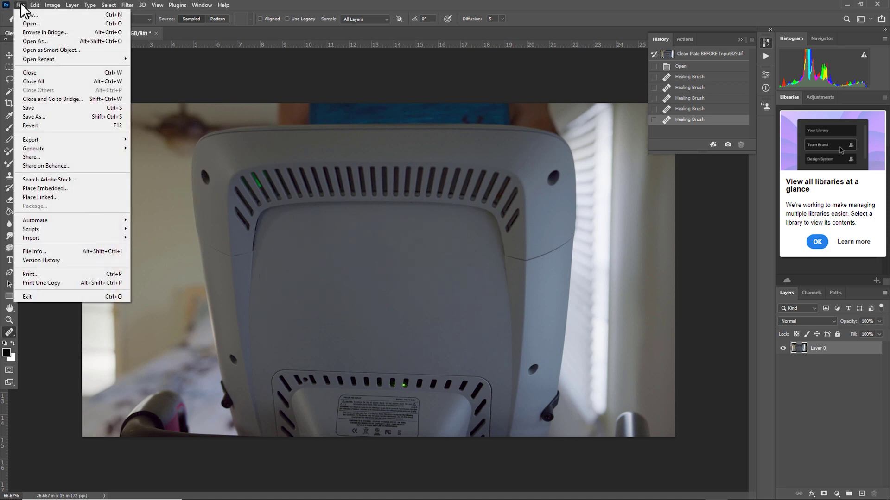
click(36, 111)
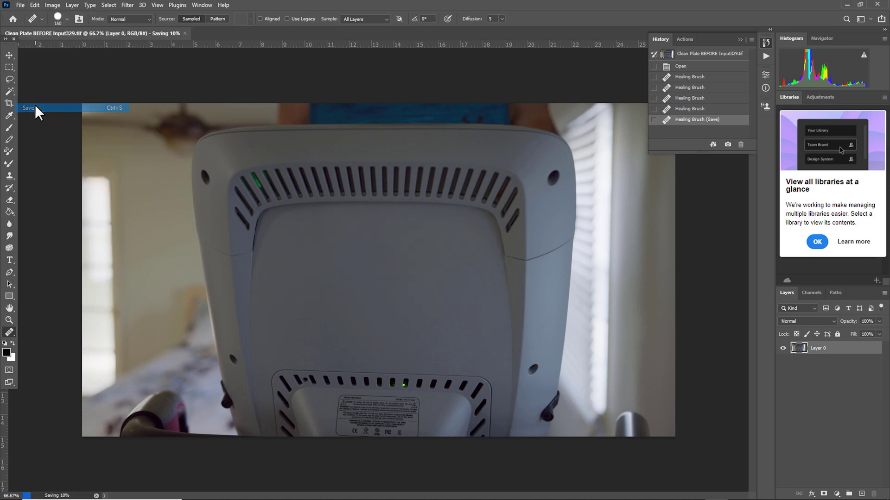
Step: Close Photoshop and render the removal forward across the clip, then stop it
click(878, 5)
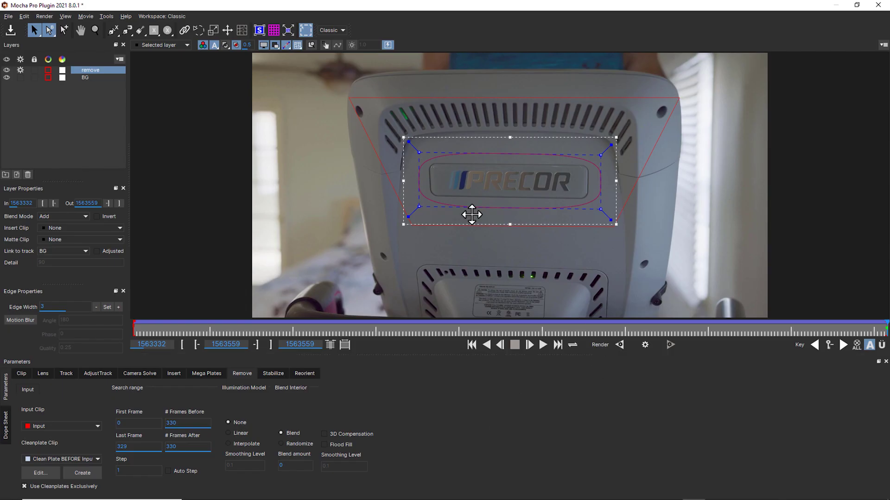
click(619, 346)
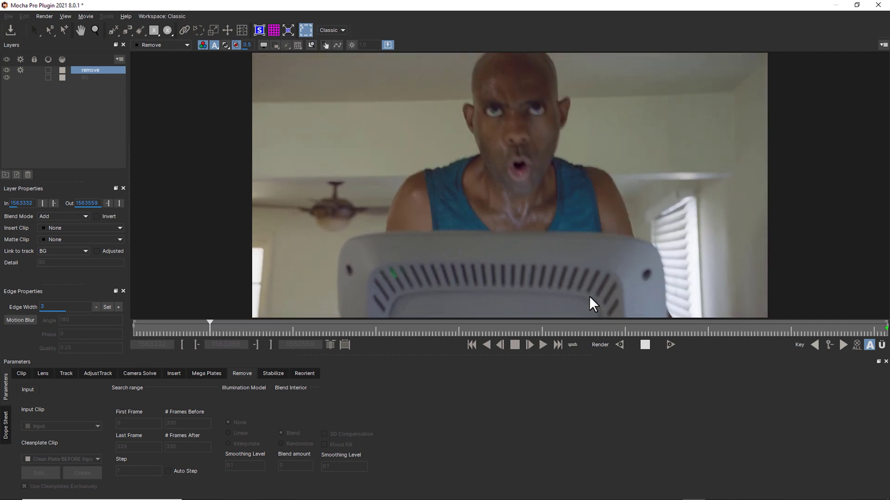
click(645, 344)
Step: Scrub through the clip to inspect and render the removal on the current frame
click(281, 328)
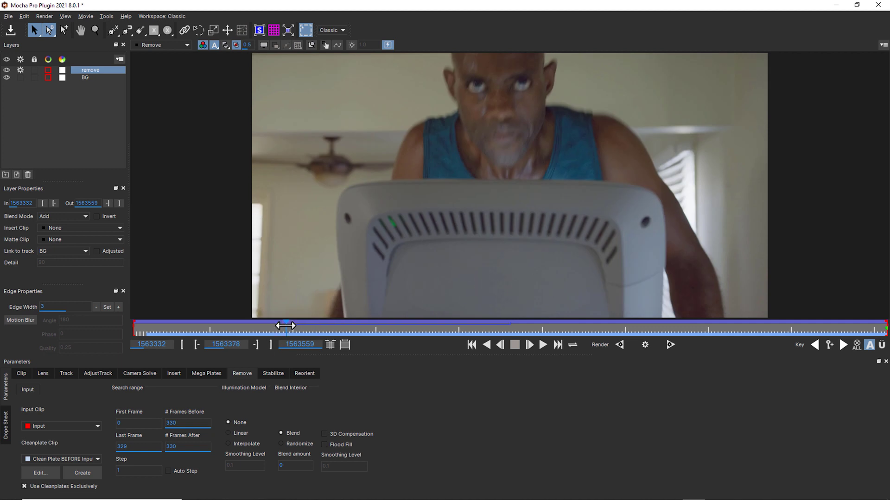
drag(285, 325, 886, 325)
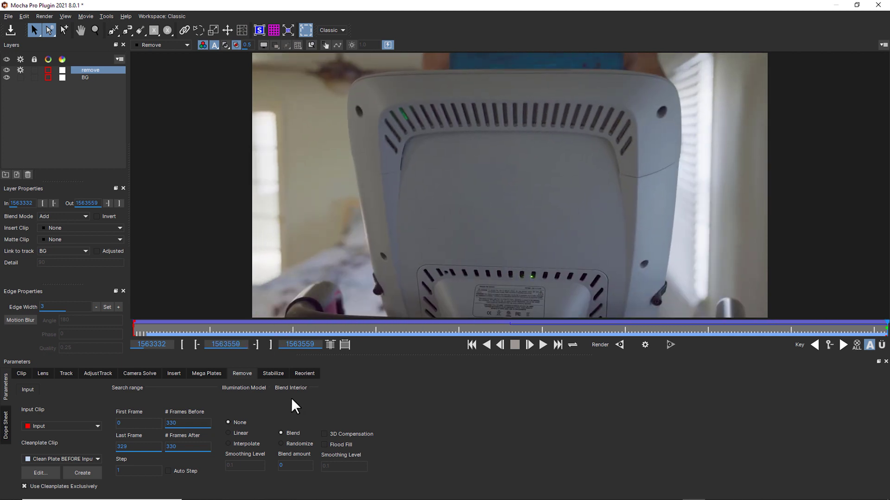
click(310, 328)
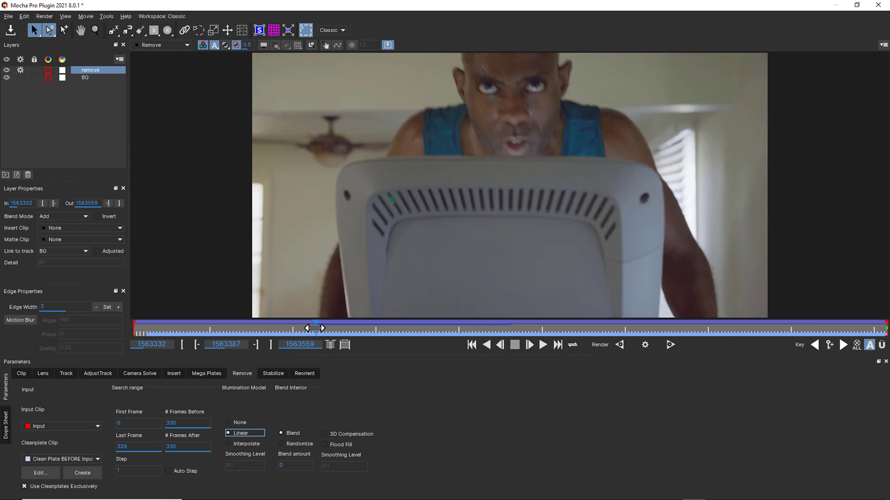
drag(315, 328, 257, 326)
click(644, 346)
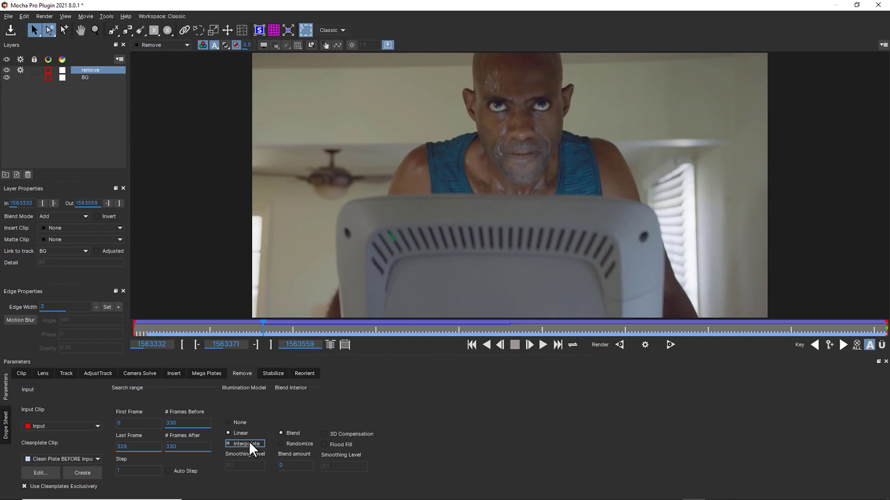
Step: Set the removal's illumination model to Interpolate to match lighting changes
click(249, 443)
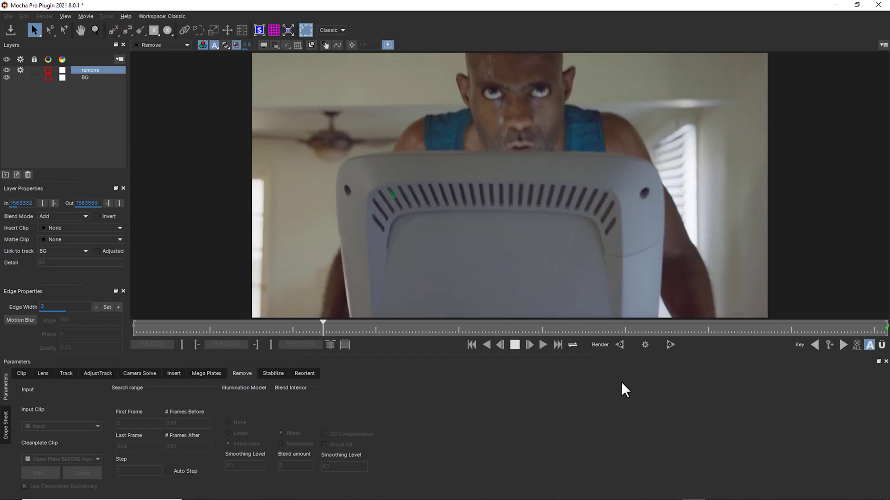
Step: Close Mocha, then set Module Renders to the Remove module with Render enabled
click(880, 7)
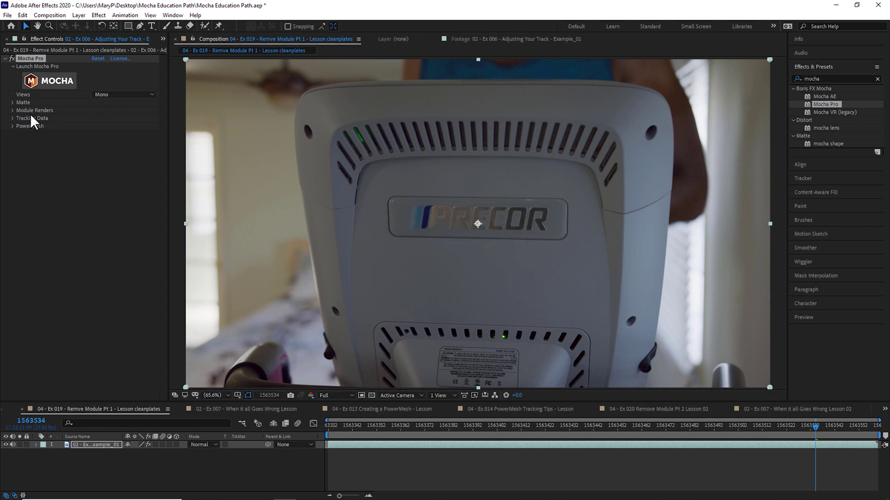
click(12, 110)
click(229, 168)
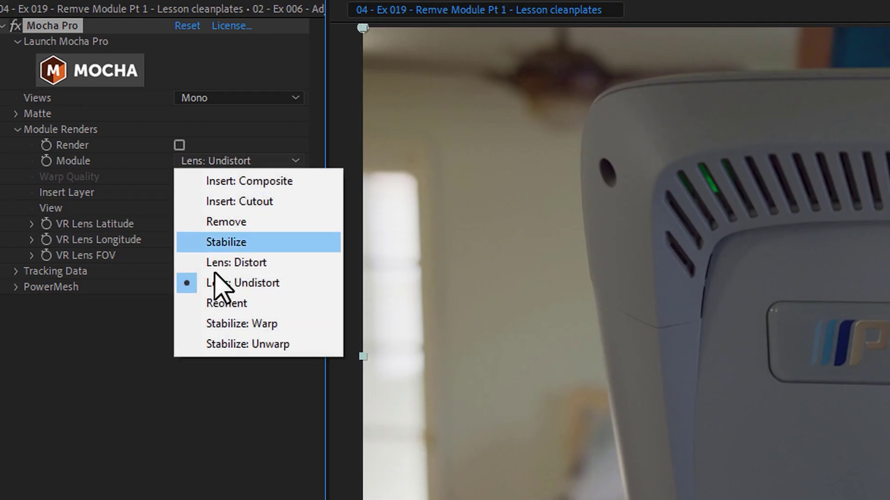
click(227, 223)
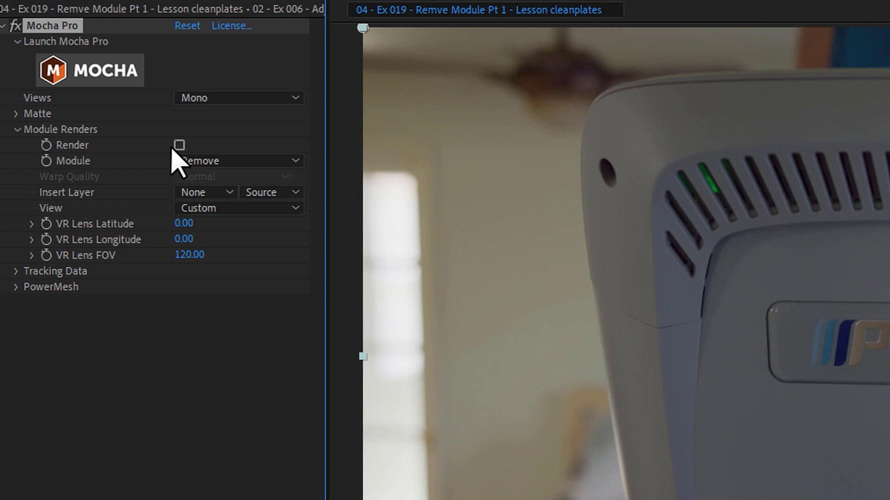
click(179, 144)
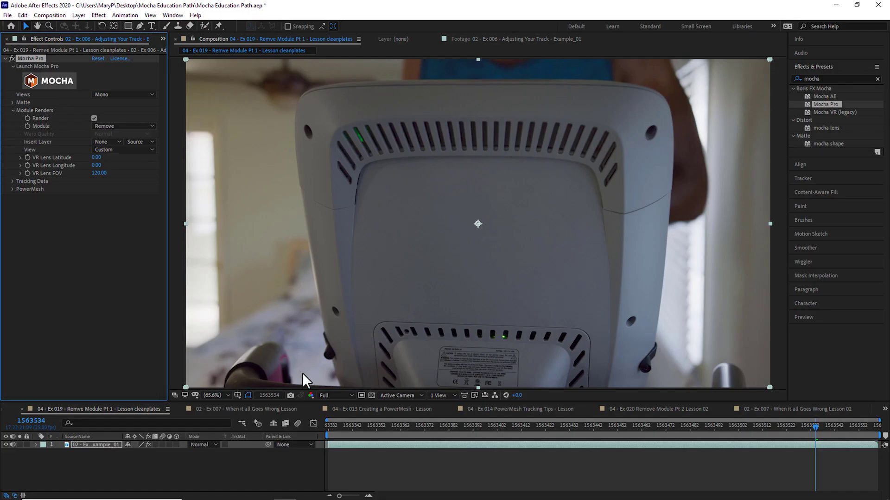
Step: Scrub to the composition start and play back to review the logo removal
drag(356, 431, 239, 420)
key(space)
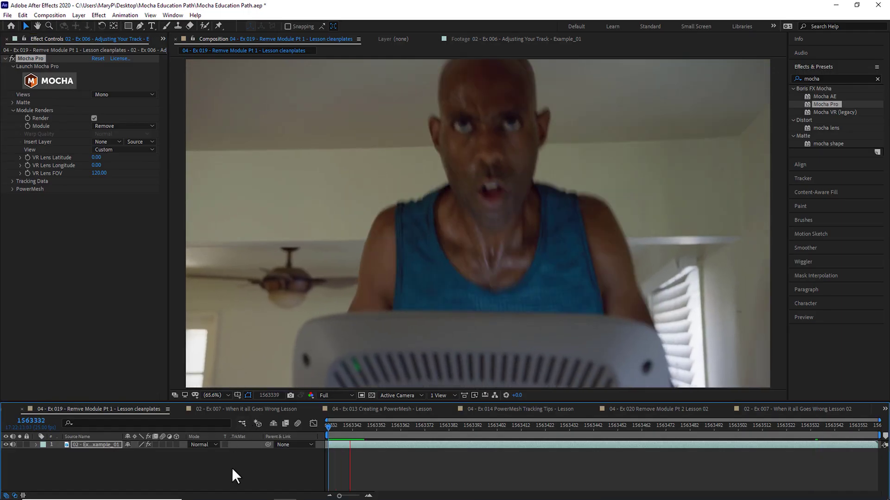